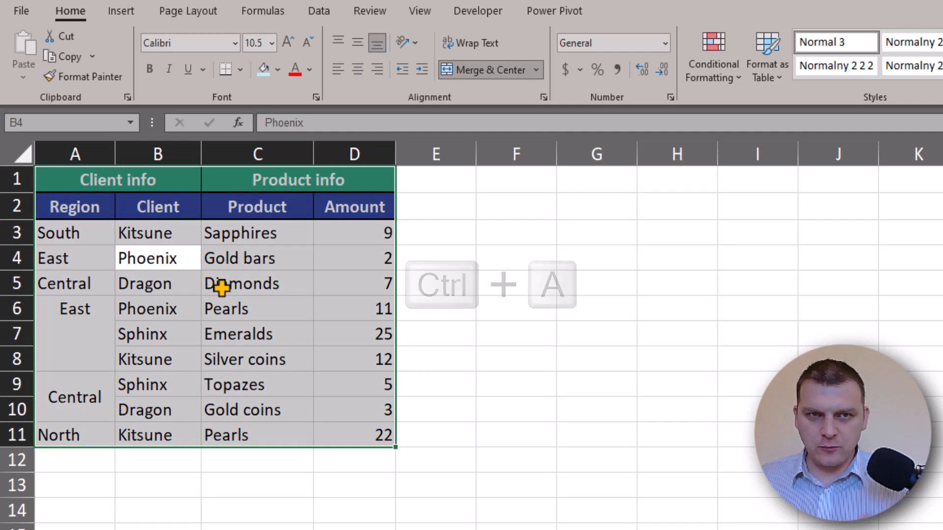
Step: Open the Find dialog for the selected table and expand its search options
key(ctrl+h)
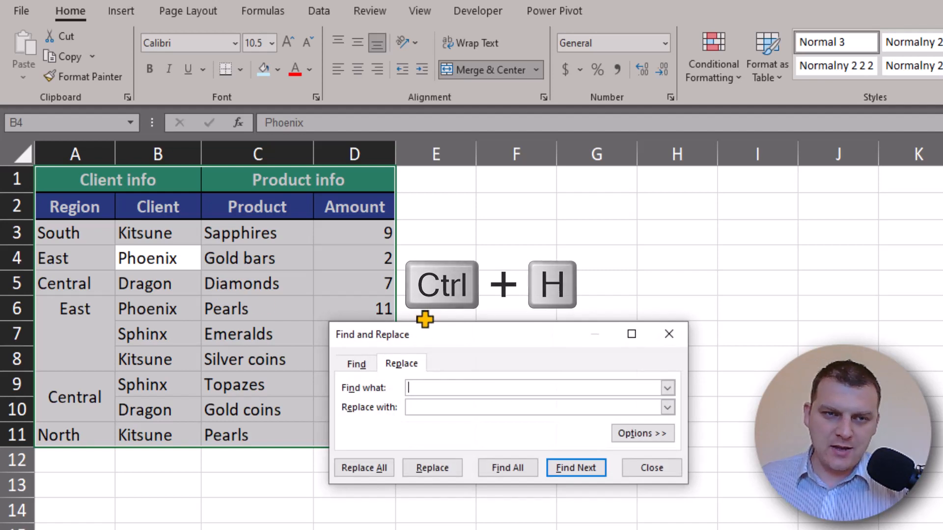
drag(437, 339, 396, 239)
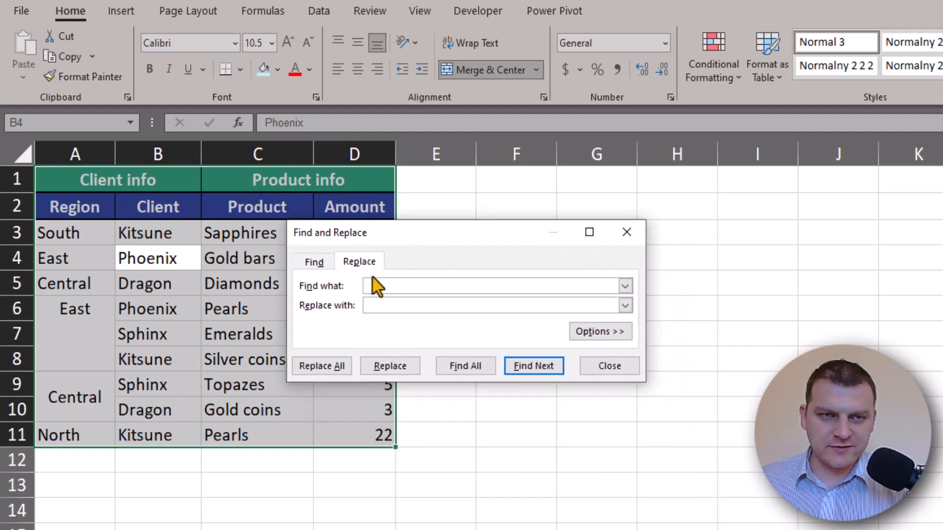
click(315, 265)
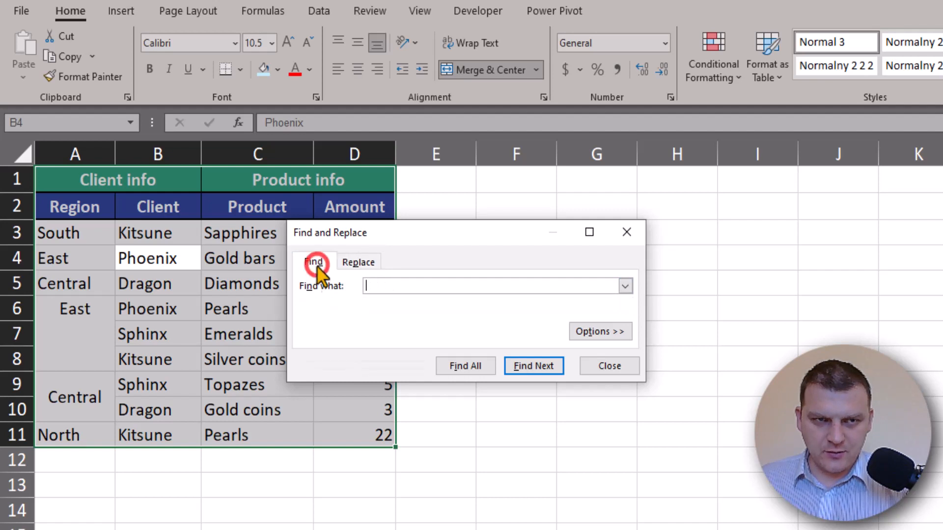
click(597, 333)
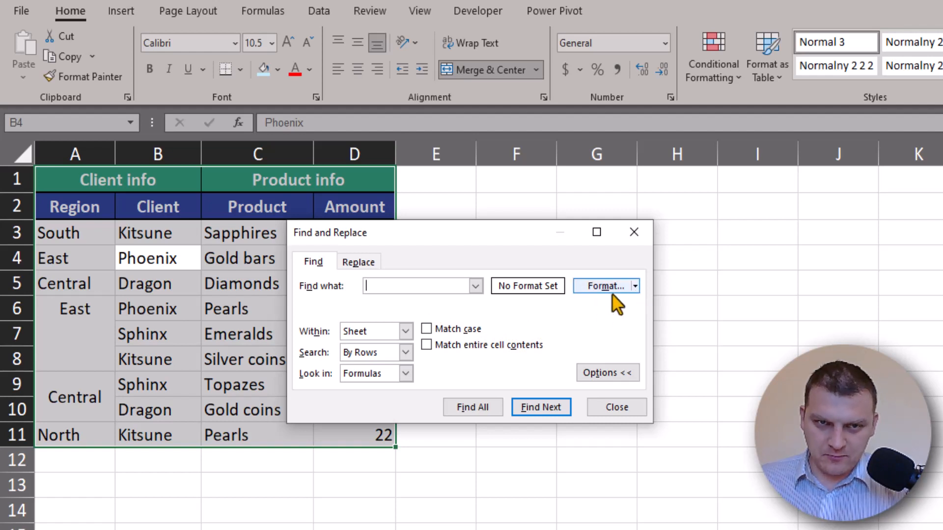
Step: Define the search format so that it matches only cells with the Merge cells alignment option enabled
click(636, 287)
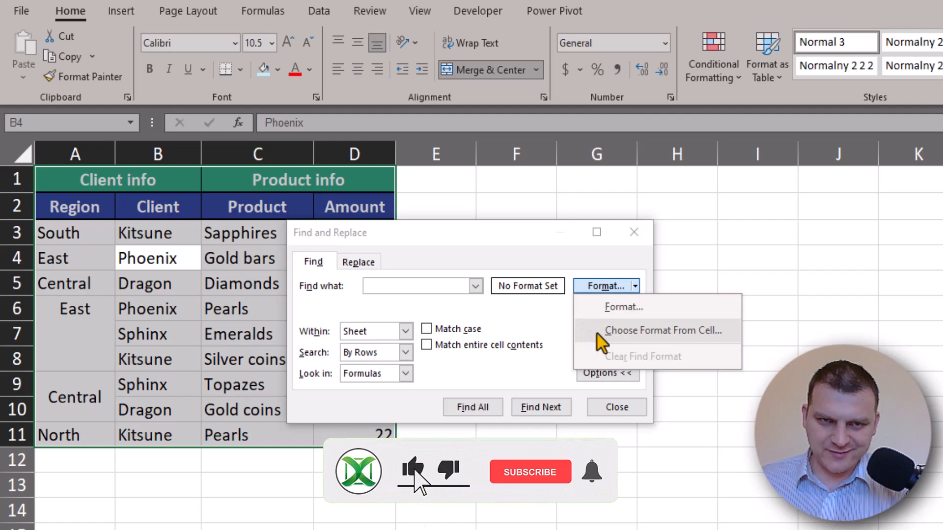
click(630, 315)
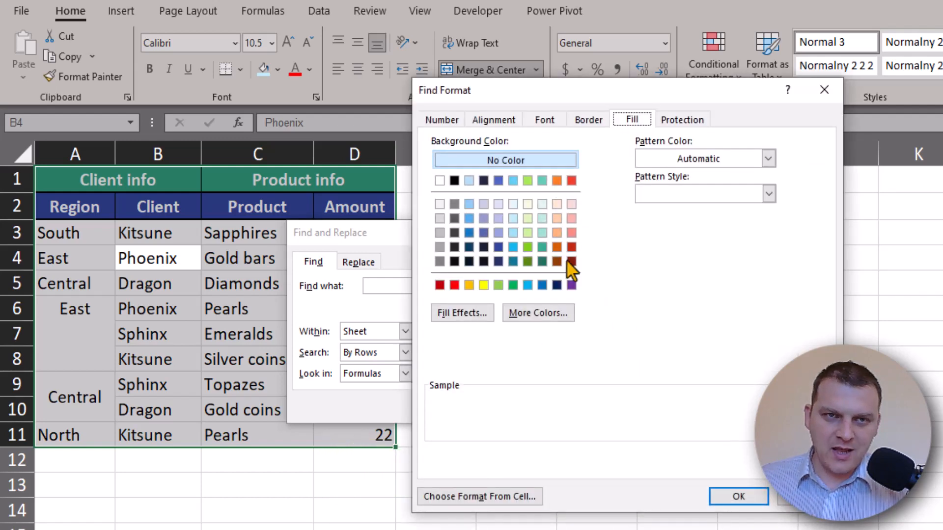
click(501, 118)
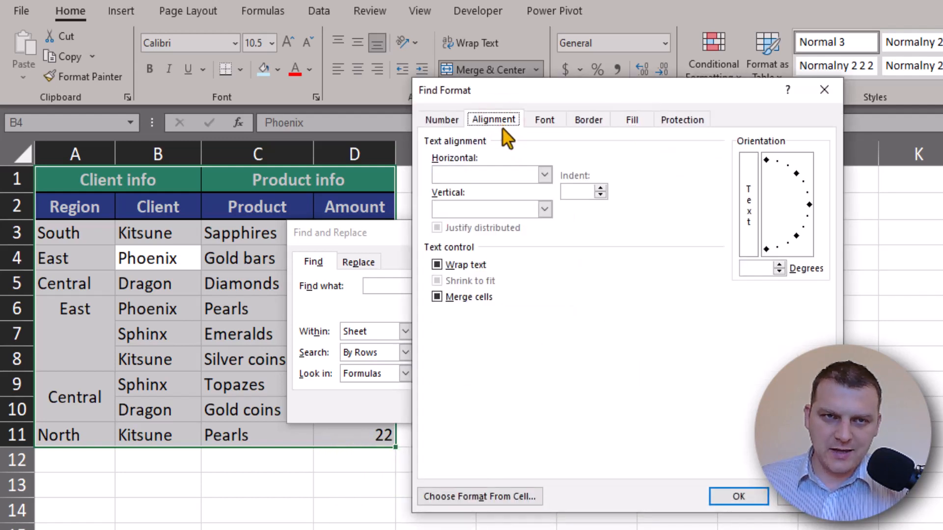
click(459, 299)
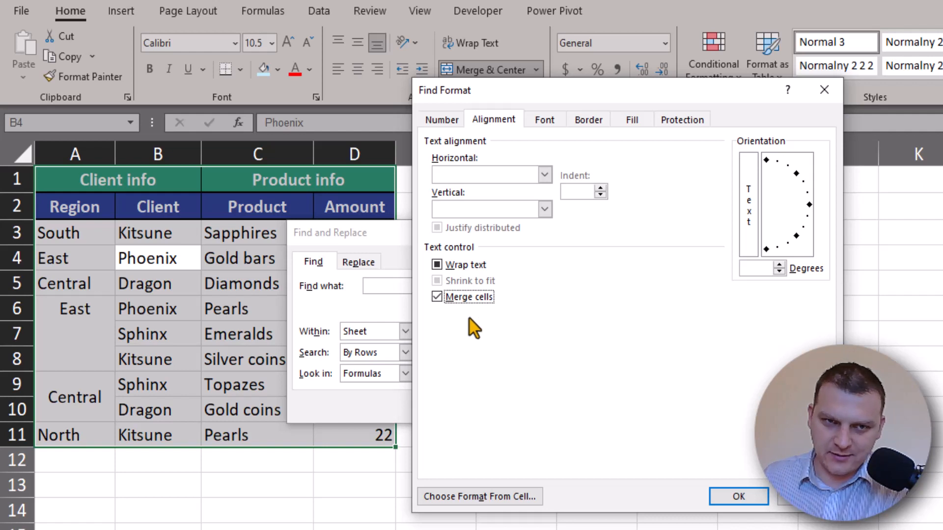
click(466, 298)
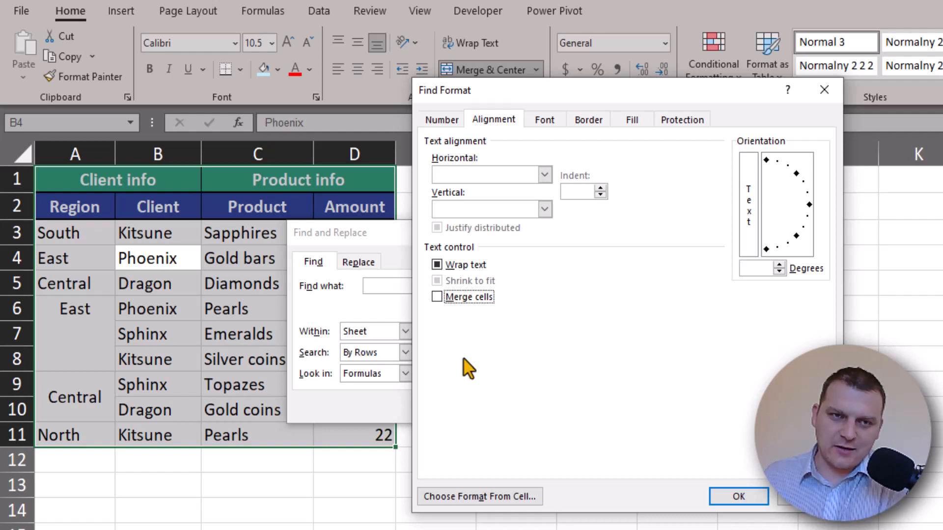
click(466, 298)
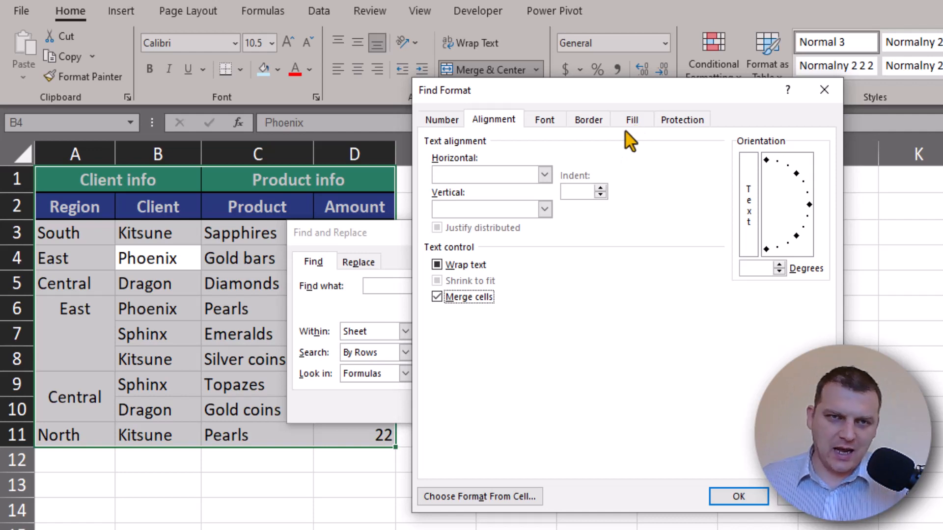
click(634, 121)
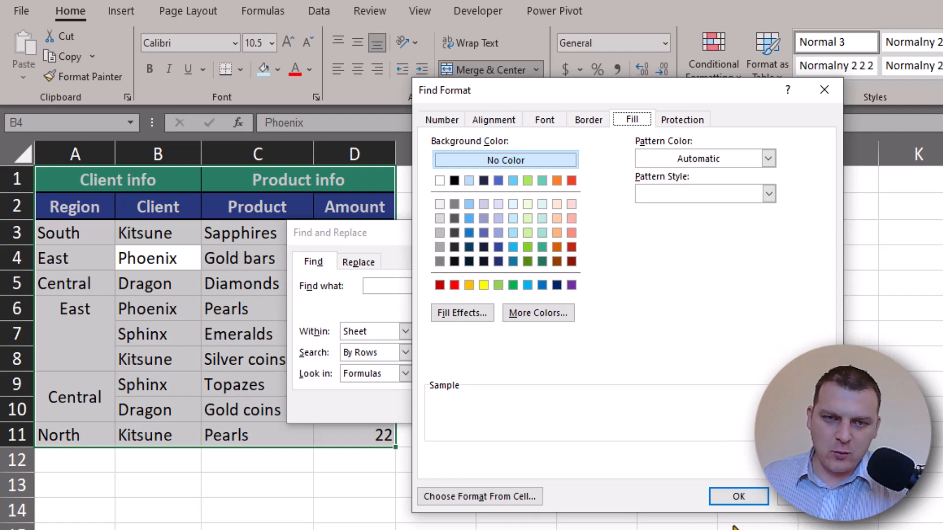
click(739, 497)
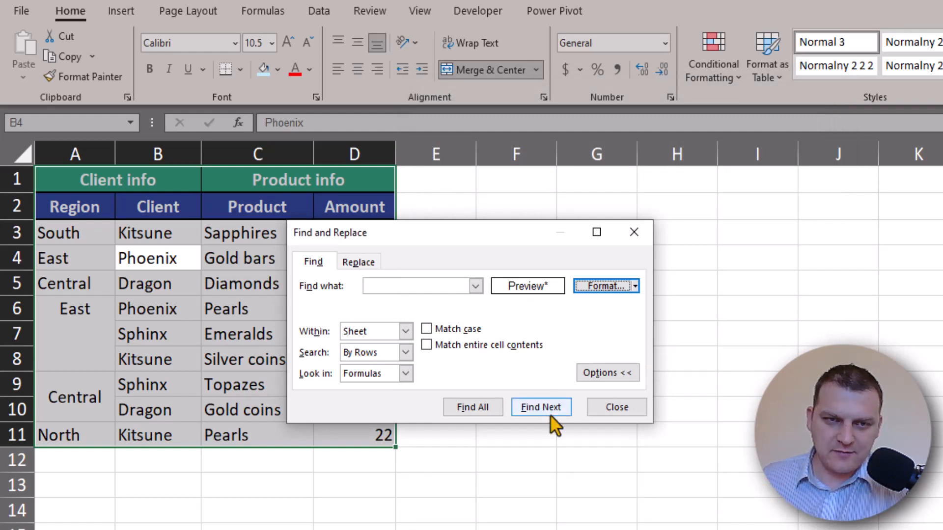
Step: Find all merged cells in the selected table and enlarge the results list to show every entry
click(488, 414)
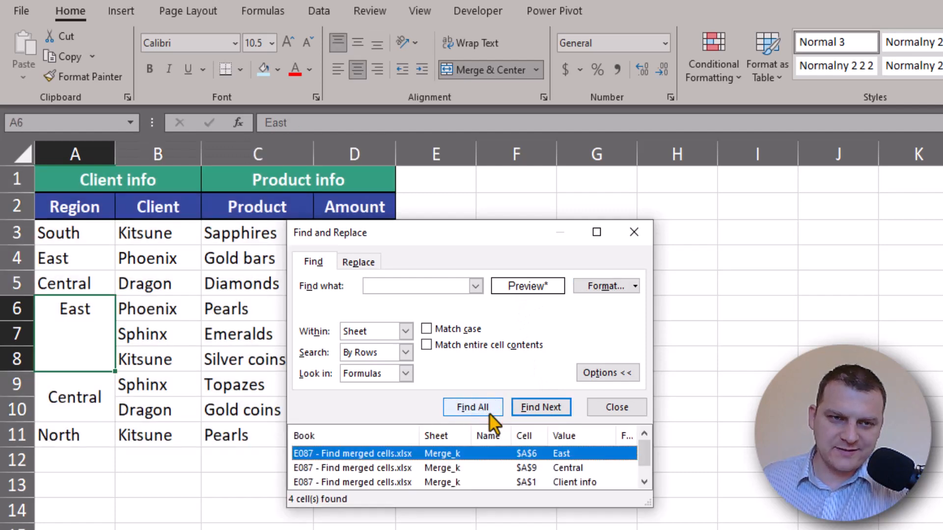
drag(472, 507, 469, 529)
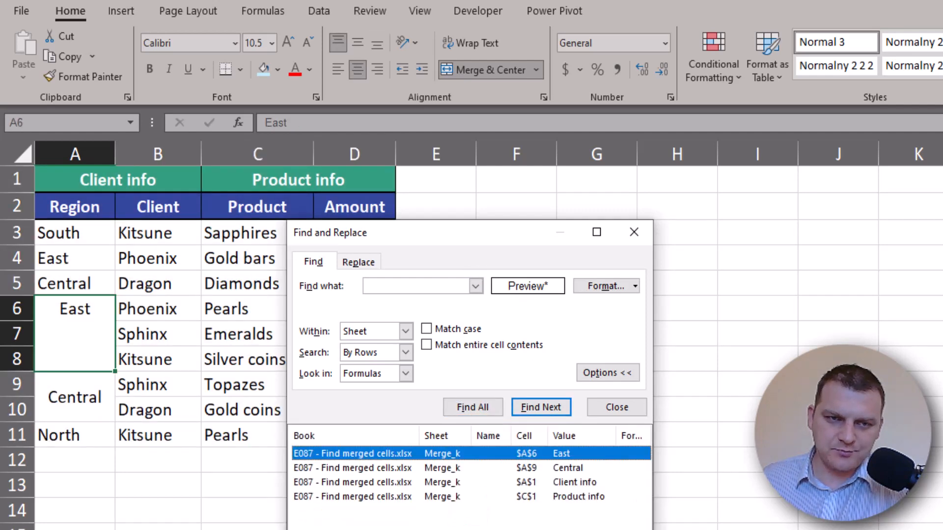
drag(451, 245, 515, 203)
Step: Go through individual results such as A9 and A1, and select all the found merged cells in the list
click(447, 428)
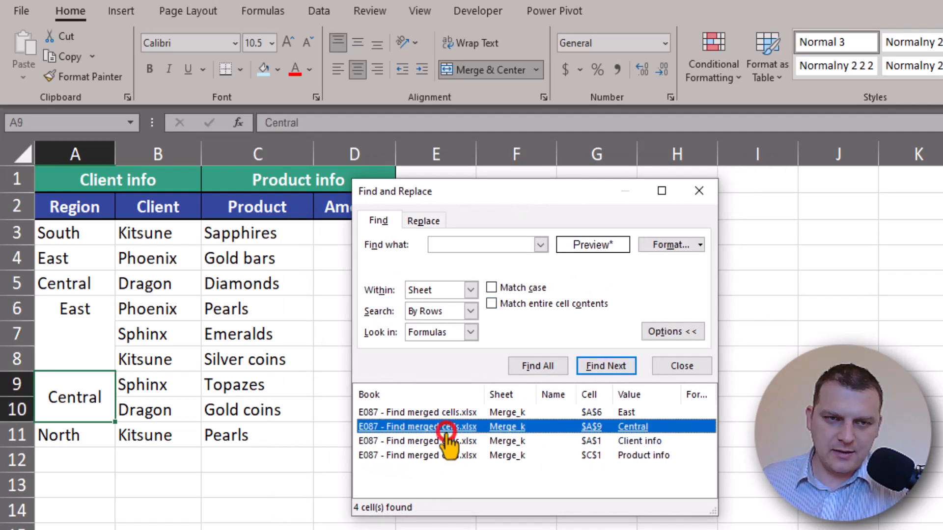
click(448, 440)
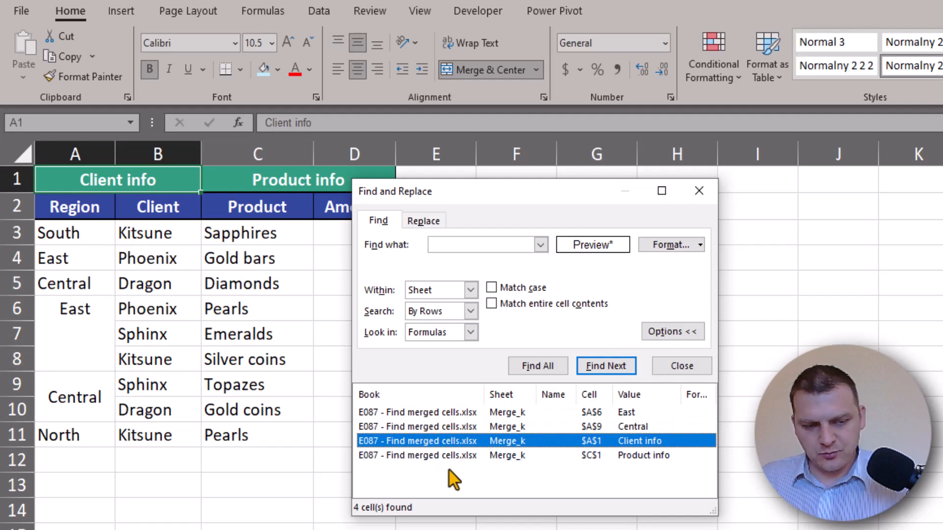
ctrl+click(462, 414)
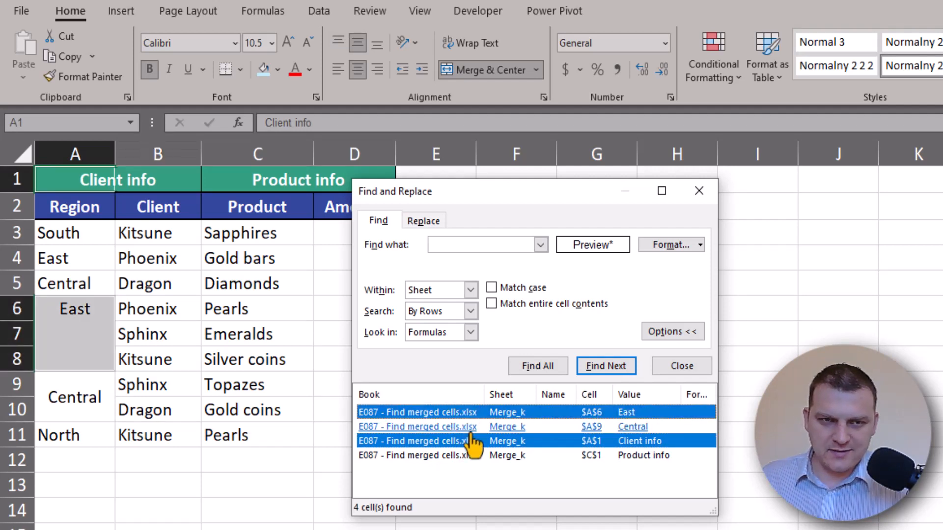
ctrl+click(471, 431)
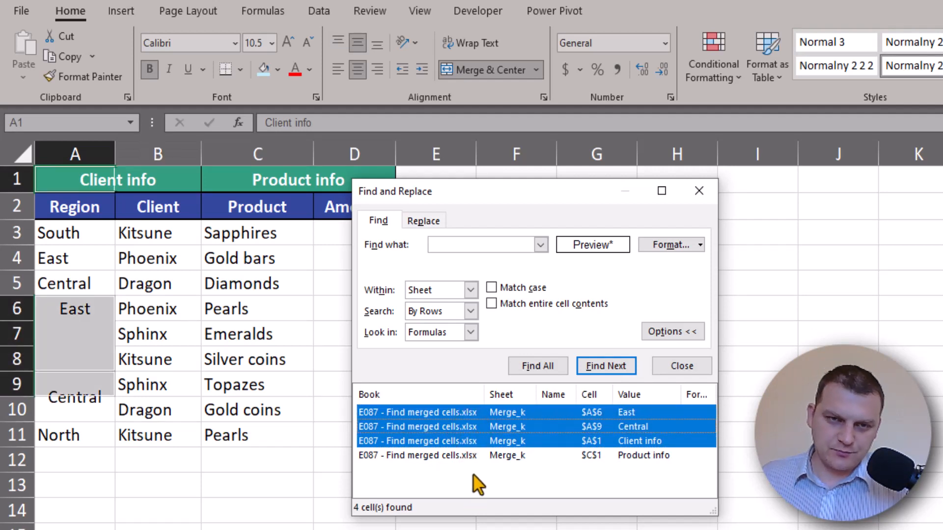
click(473, 475)
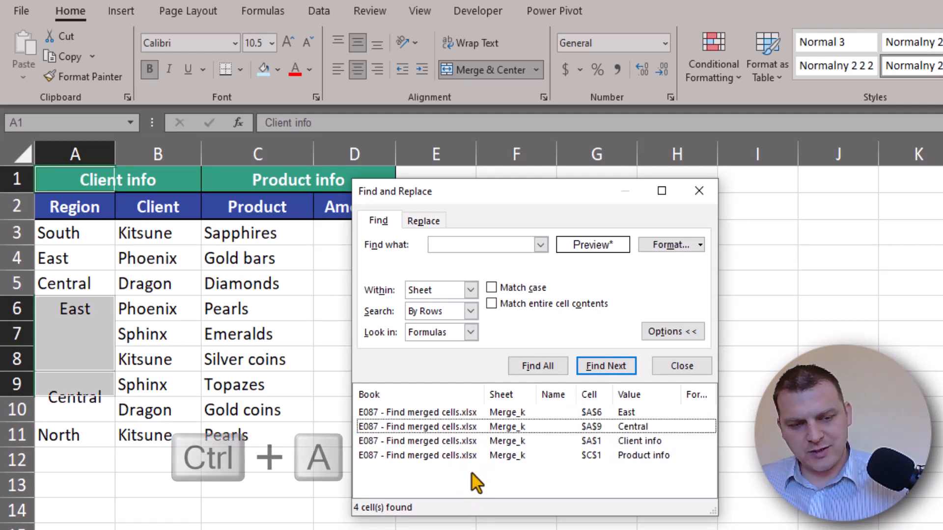
key(ctrl+a)
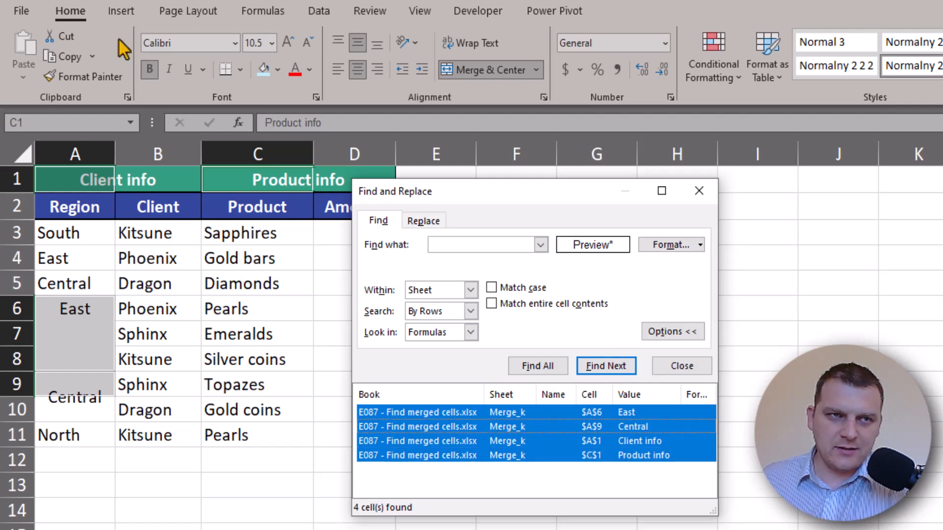
Step: Fill all the selected merged cells with a light blue theme color
click(73, 18)
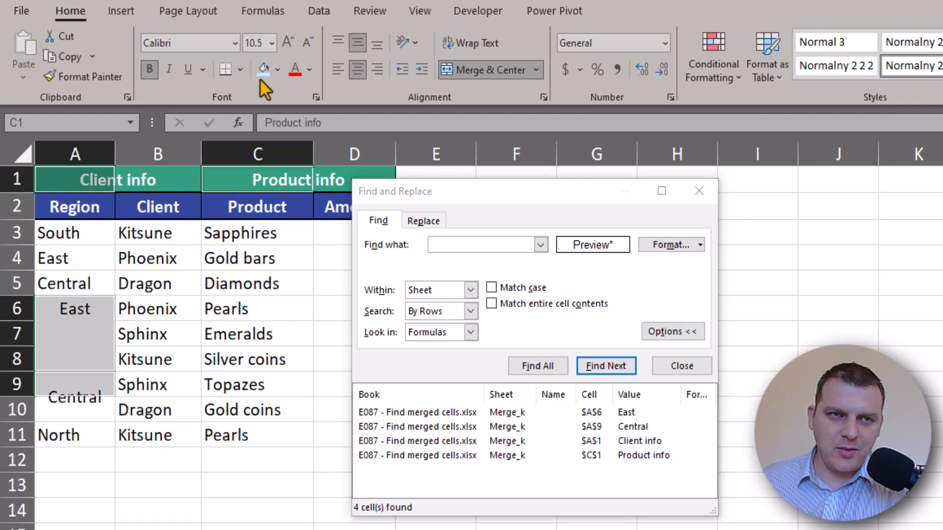
click(278, 70)
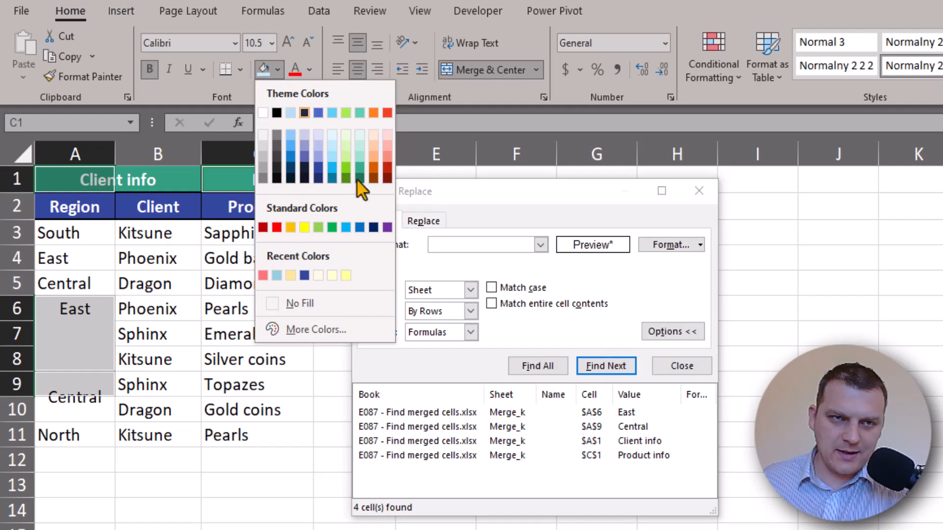
click(332, 157)
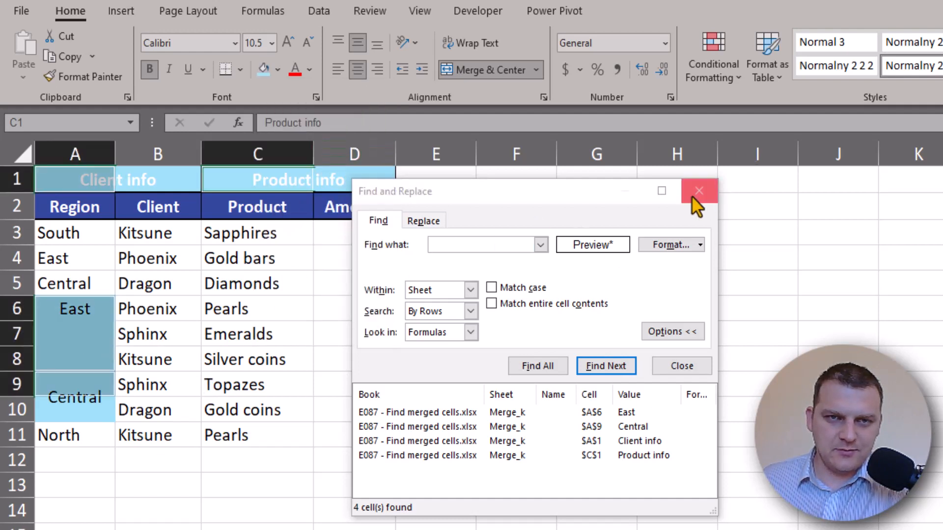
Step: Check the recolored cells East, Central, Client info and Product info on the sheet
click(155, 302)
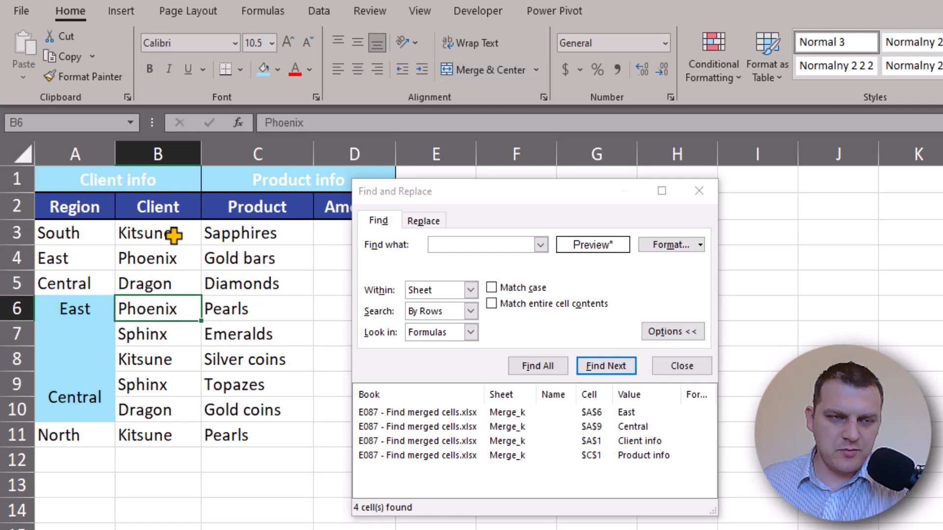
click(112, 334)
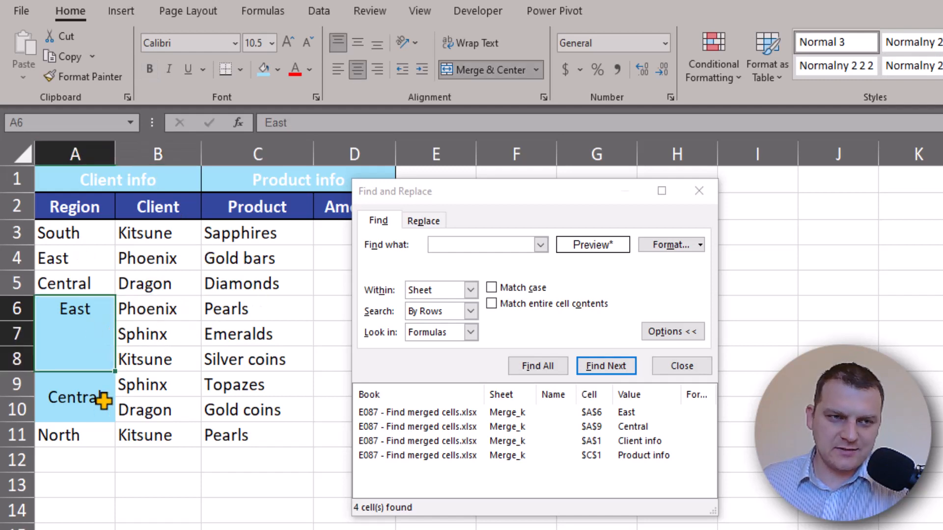
click(100, 400)
click(93, 182)
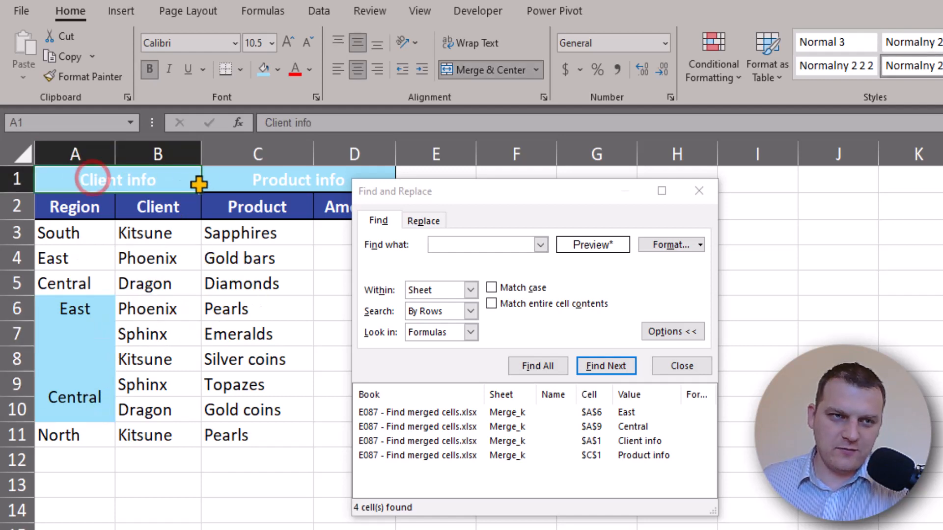
click(232, 176)
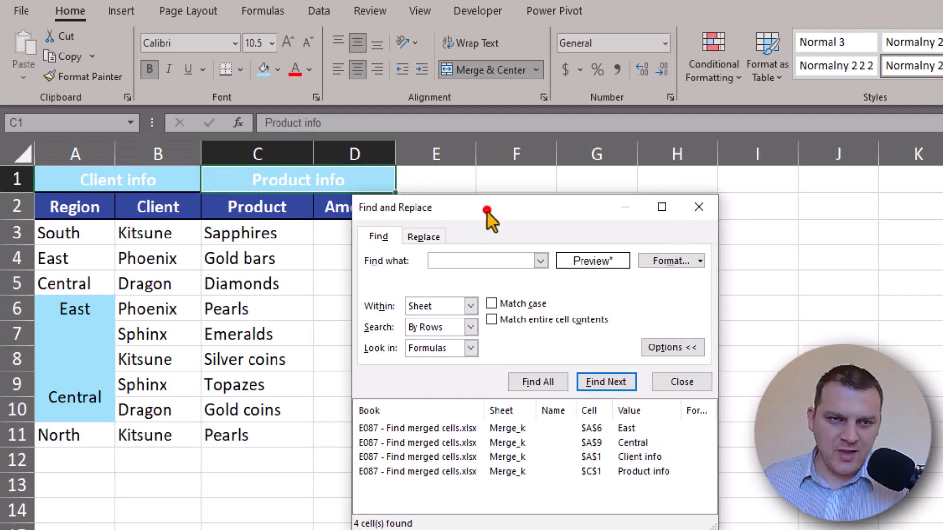
Step: Clear the merged-cell format from the Find criteria, keeping the extended search options displayed
drag(487, 216, 368, 256)
key(ctrl+a)
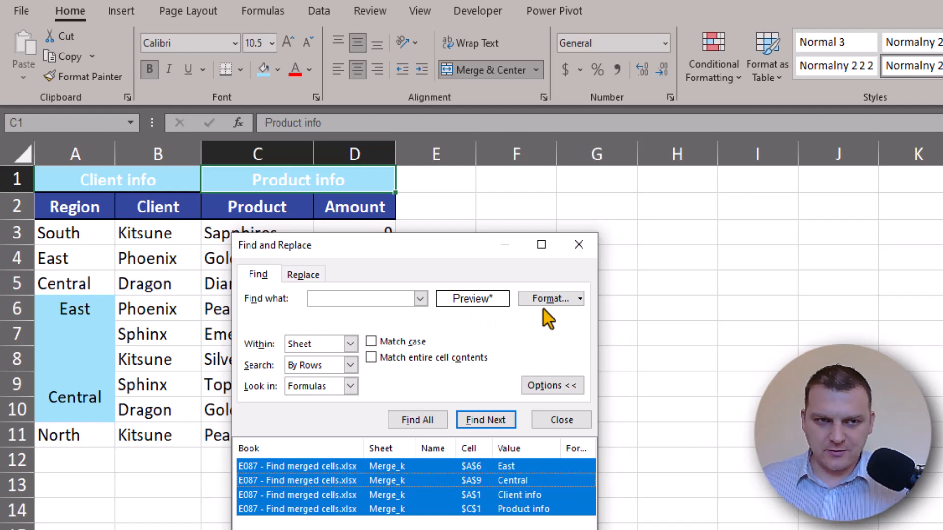
click(550, 387)
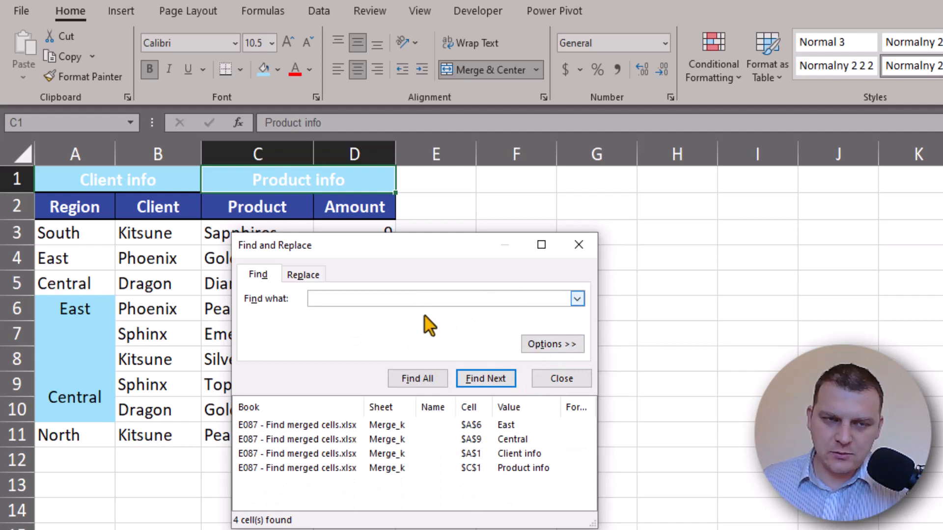
click(543, 346)
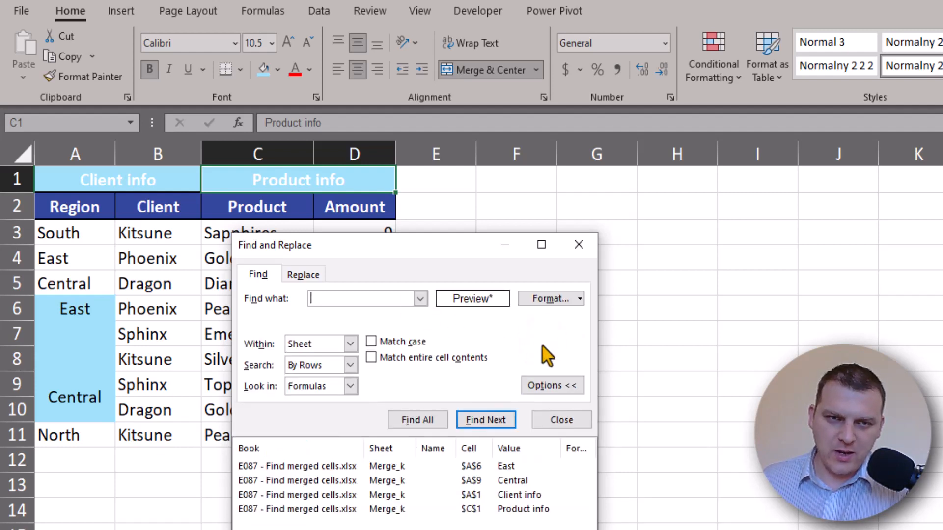
click(581, 299)
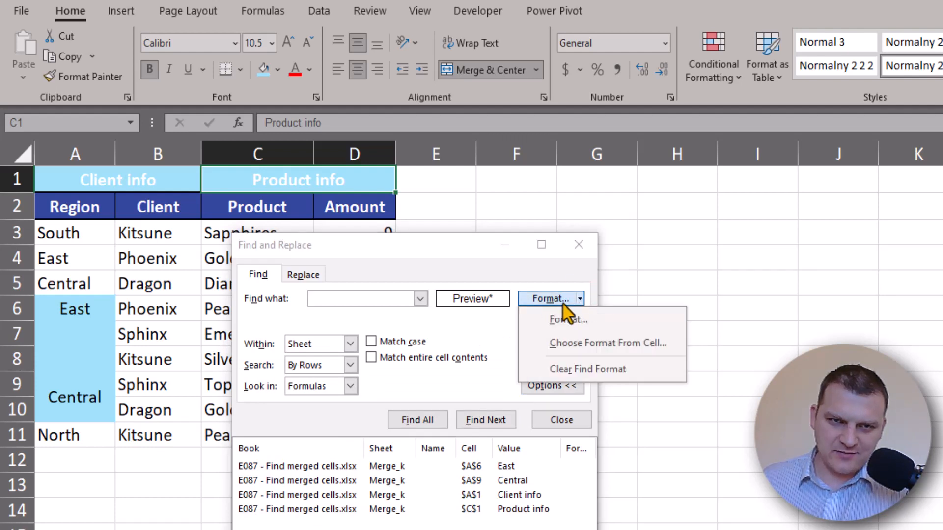
click(590, 371)
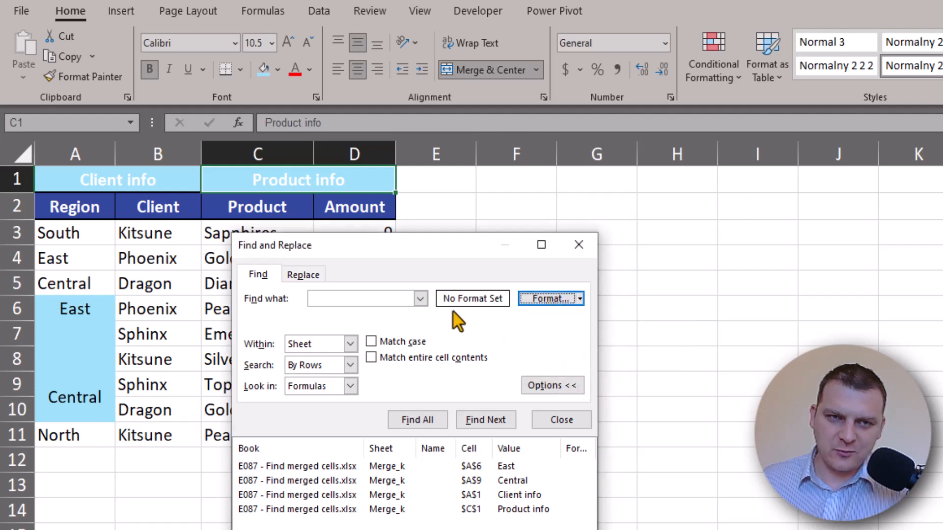